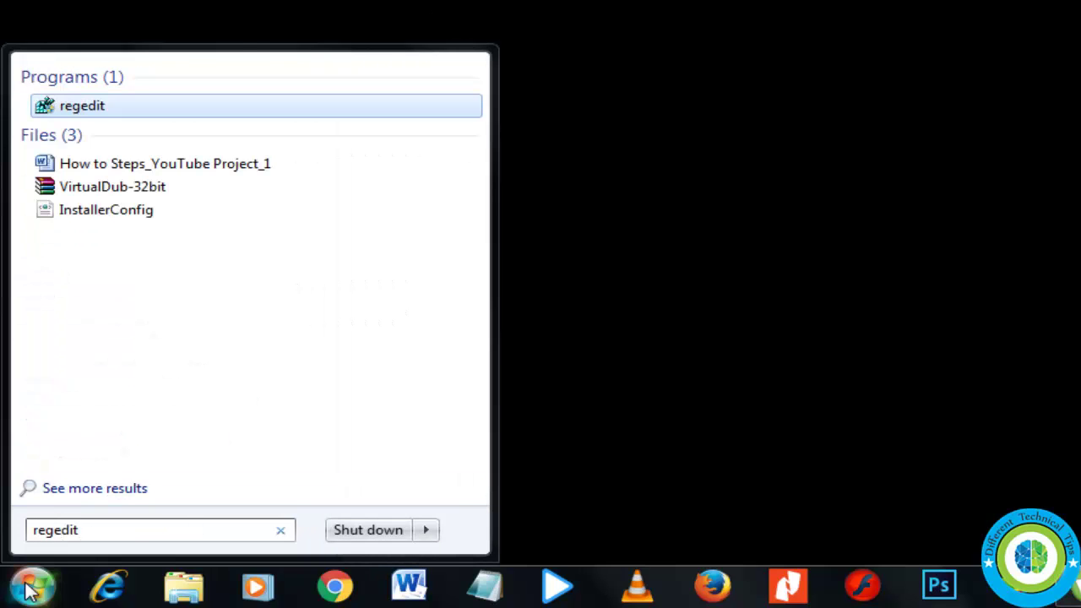
# Launch regedit and expand HKEY_LOCAL_MACHINE\SOFTWARE\Microsoft
pyautogui.press('Return')
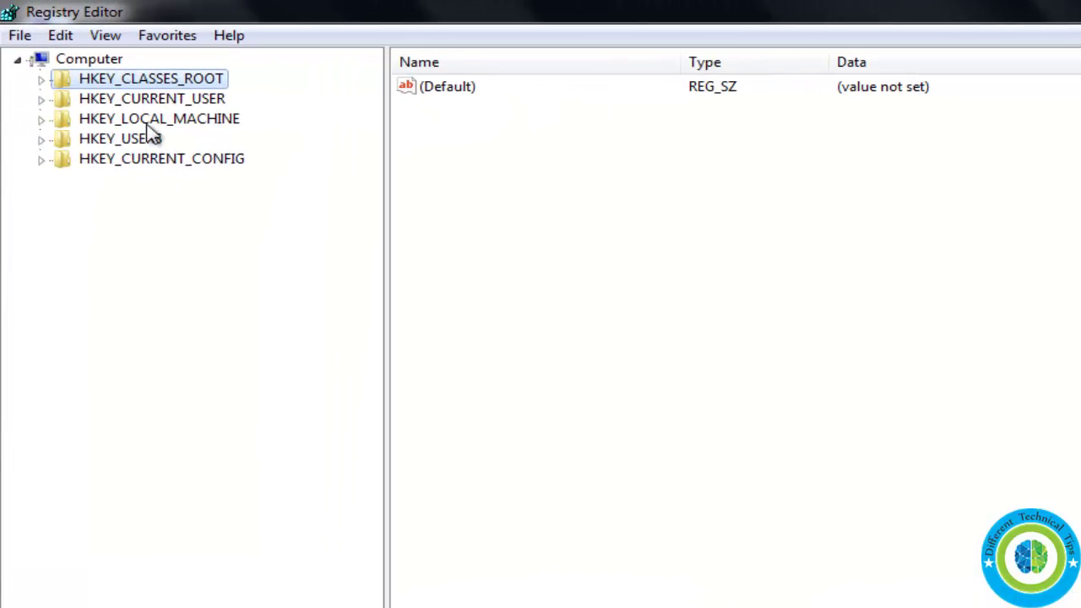
pyautogui.click(150, 122)
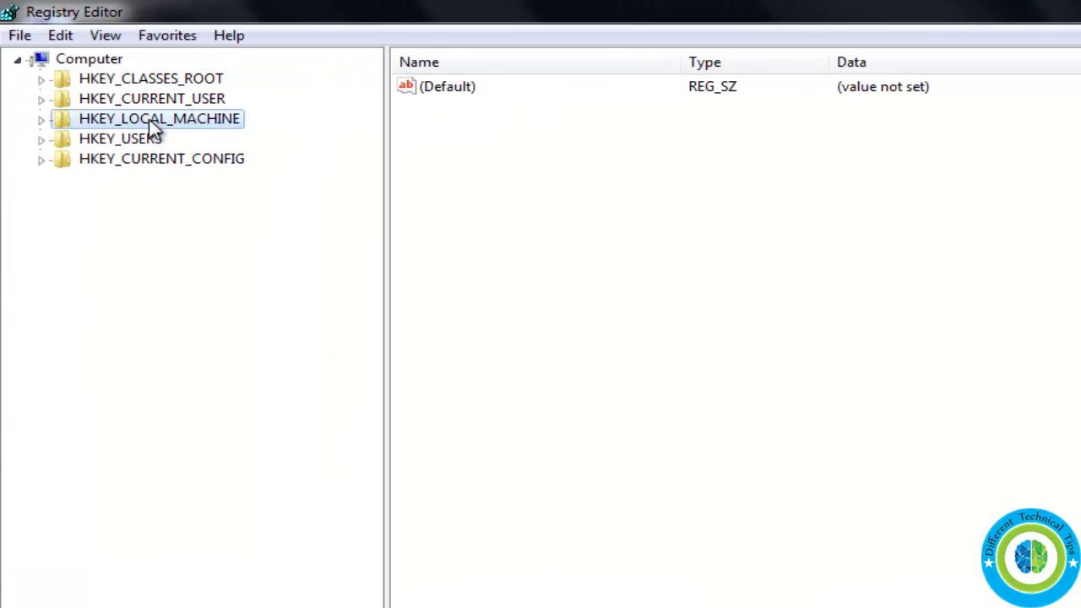
pyautogui.click(41, 120)
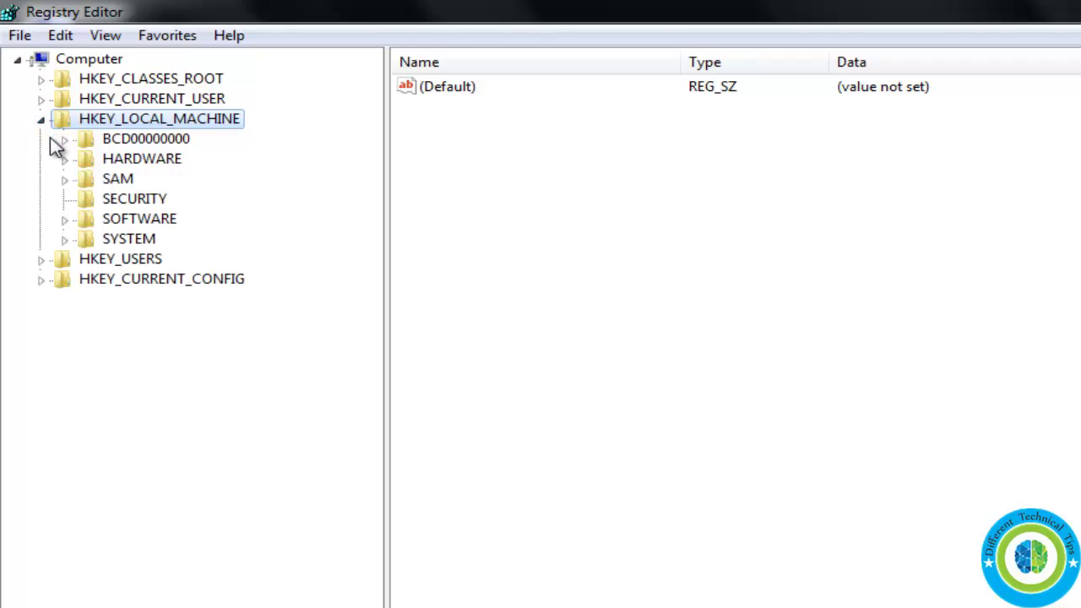
pyautogui.click(140, 225)
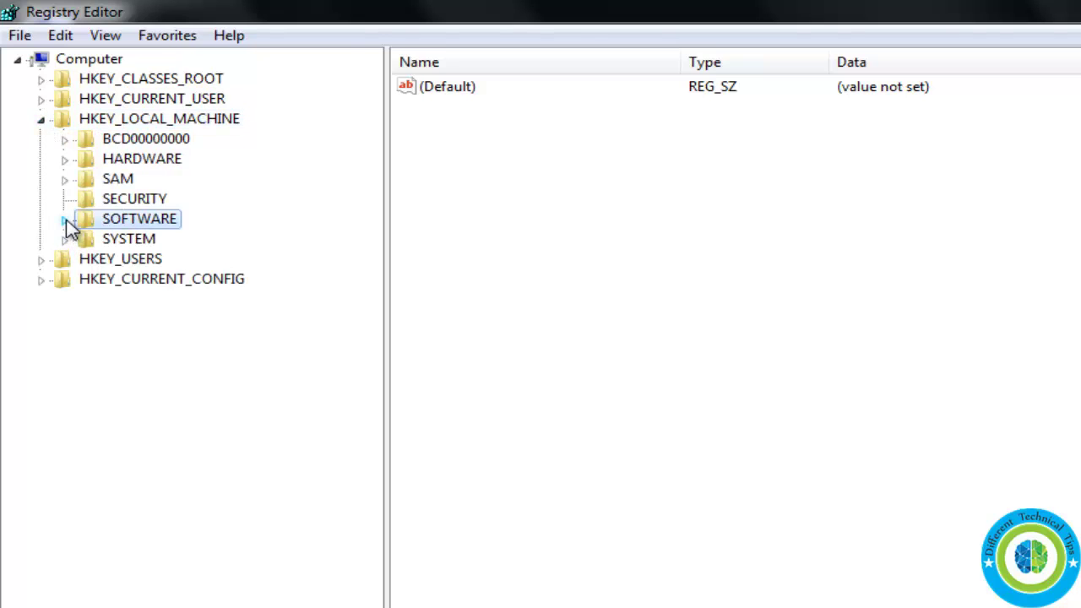
pyautogui.click(65, 221)
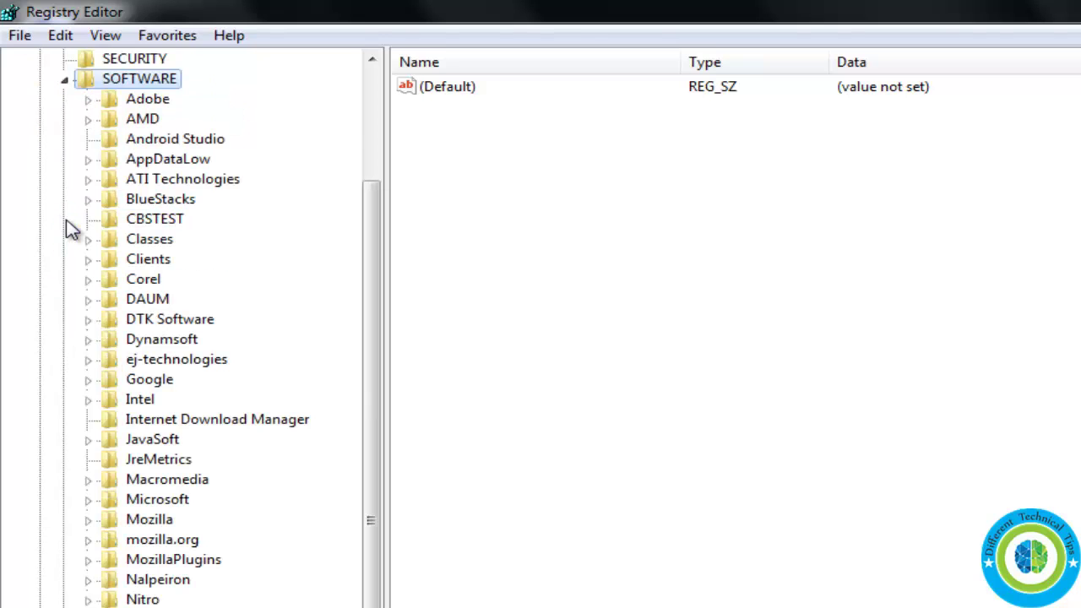
pyautogui.click(181, 503)
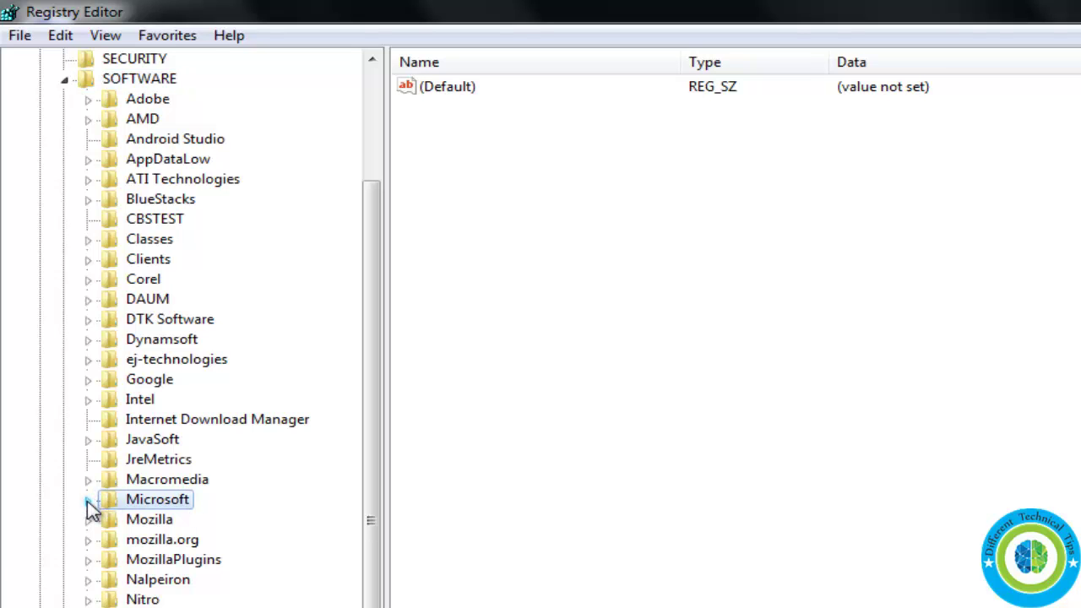
pyautogui.click(88, 500)
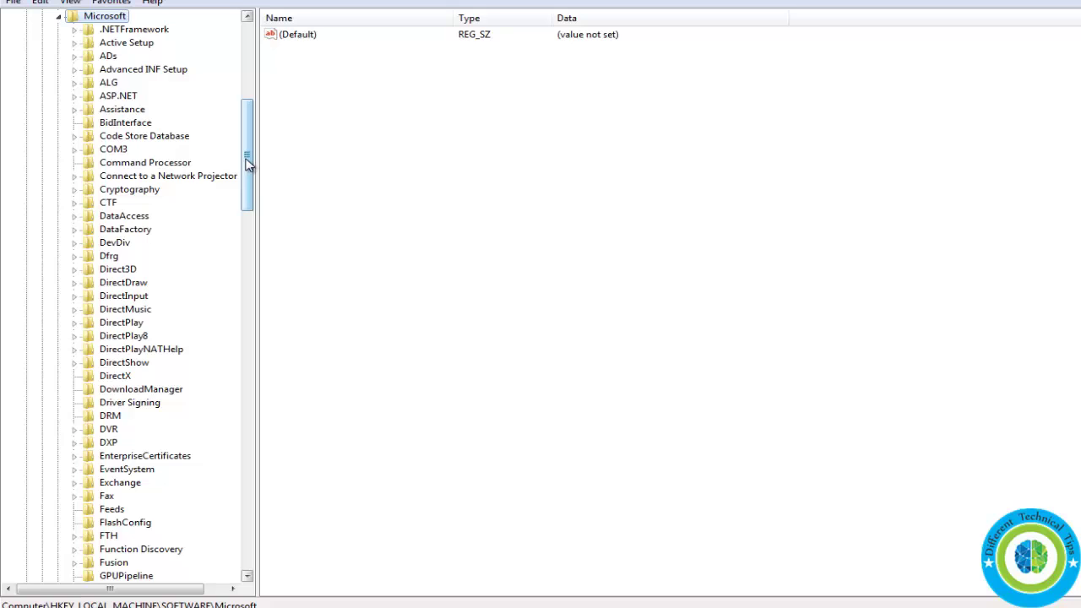
# Expand Windows\CurrentVersion and scroll until the Run subkey is visible
pyautogui.moveTo(247, 163); pyautogui.dragTo(242, 470)
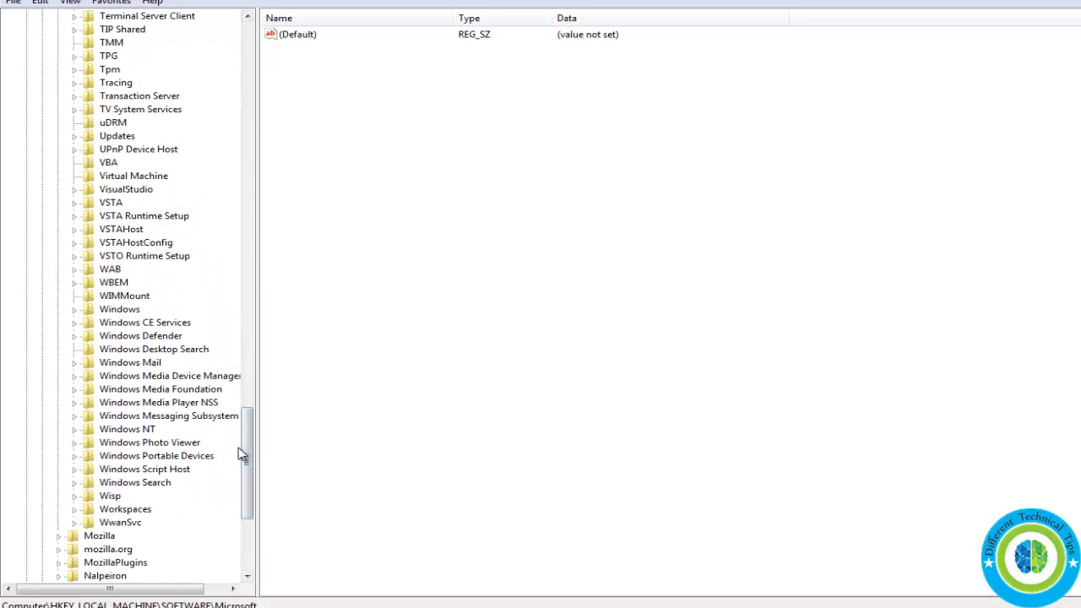
pyautogui.click(119, 312)
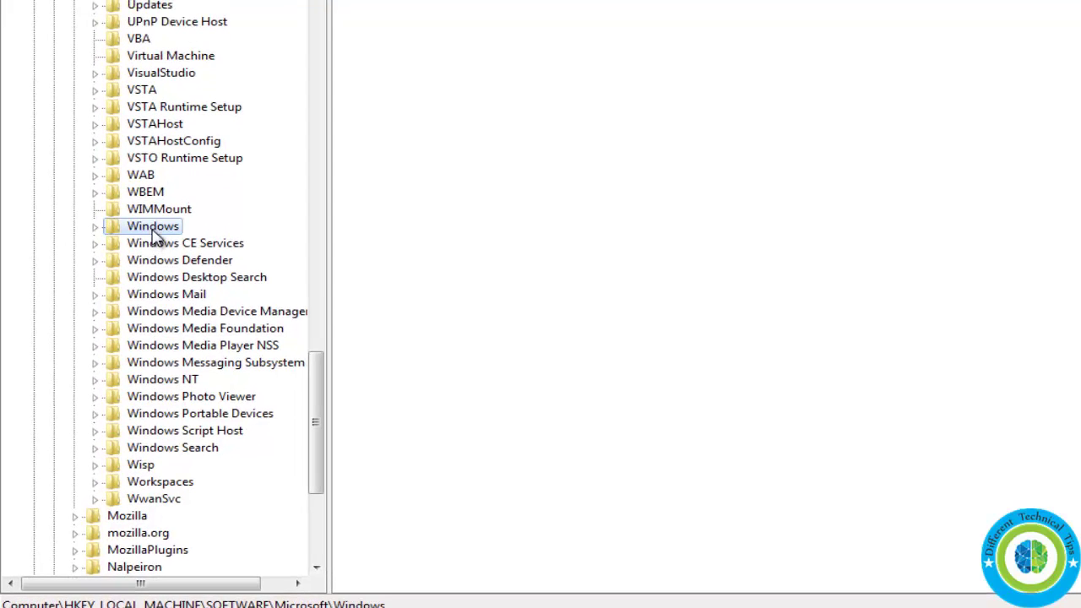
pyautogui.click(94, 228)
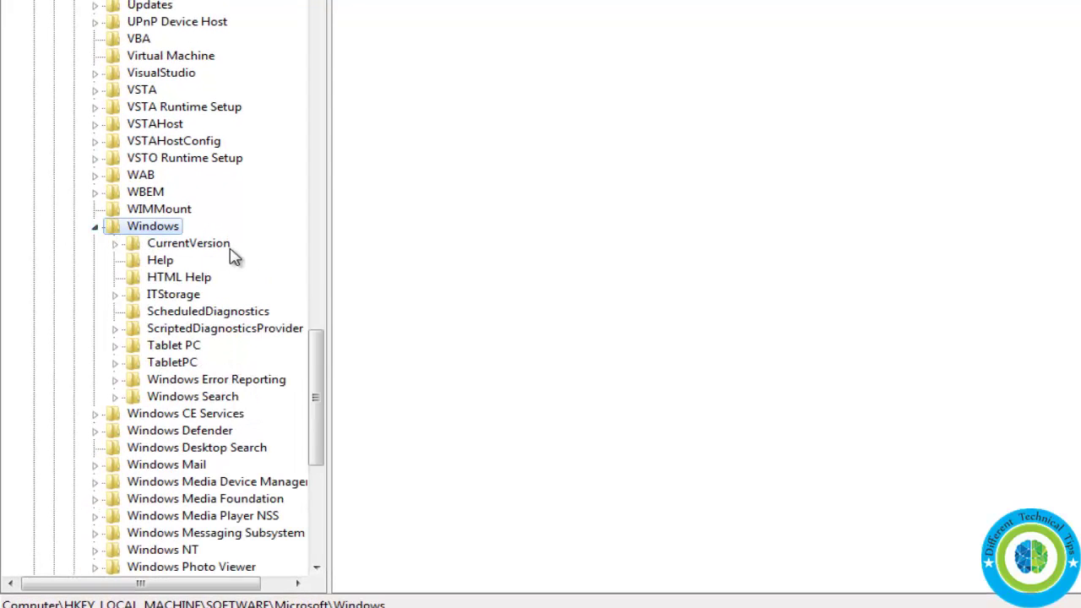
pyautogui.click(190, 249)
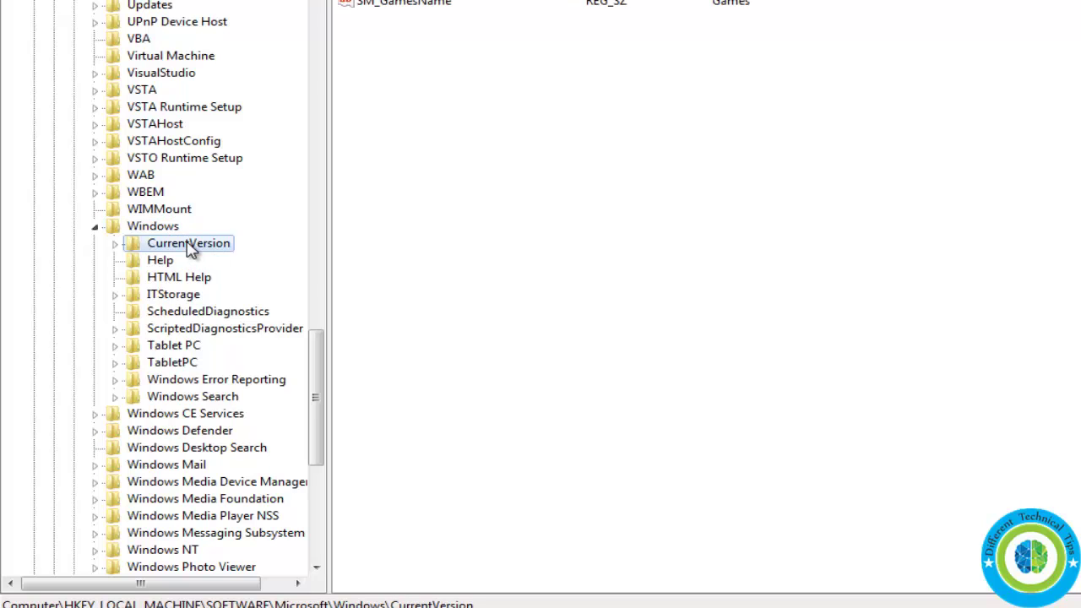
pyautogui.click(116, 244)
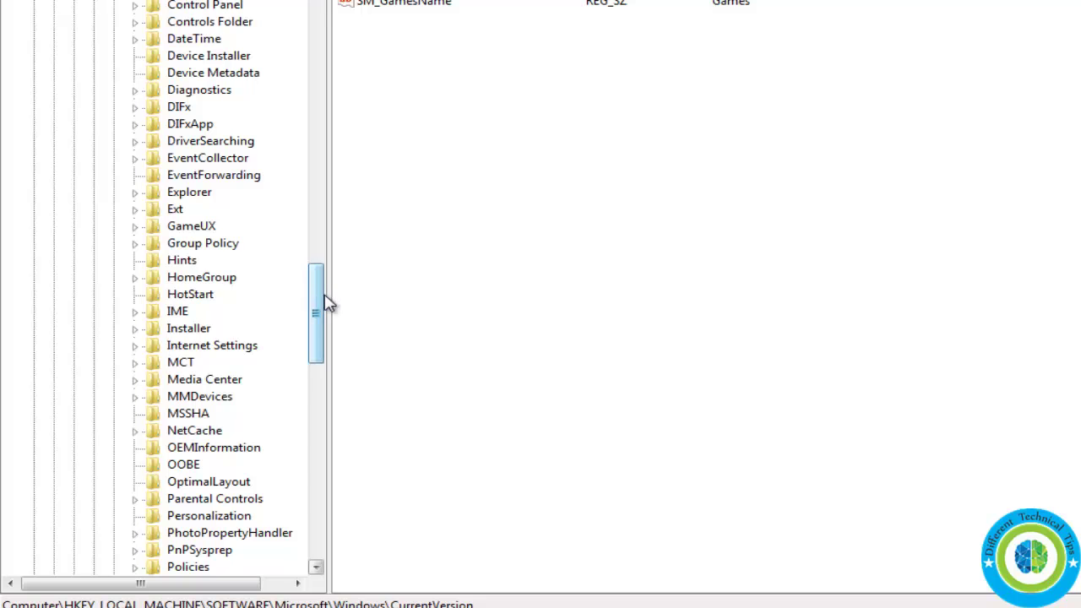
pyautogui.moveTo(316, 299); pyautogui.dragTo(325, 363)
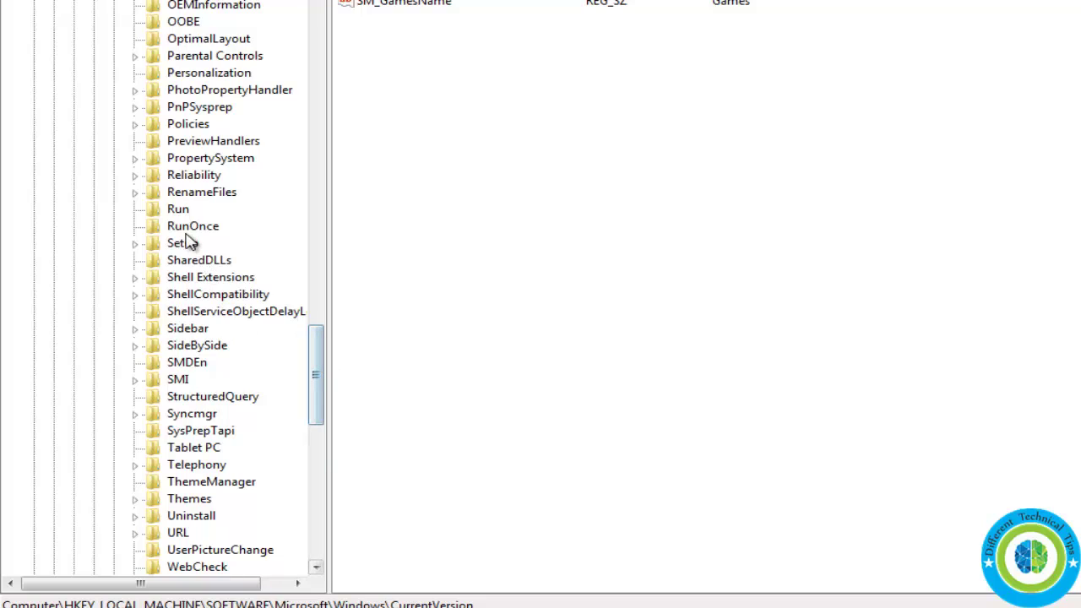
# Add a new string value named New Value #1 to the Run key
pyautogui.click(179, 210)
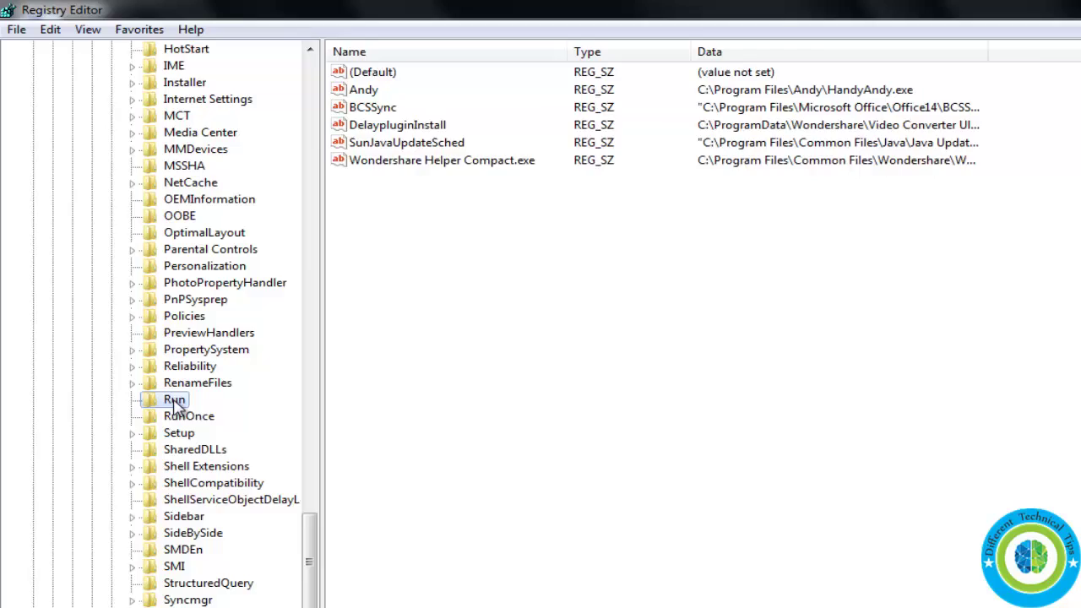
pyautogui.click(308, 295)
pyautogui.rightClick(498, 500)
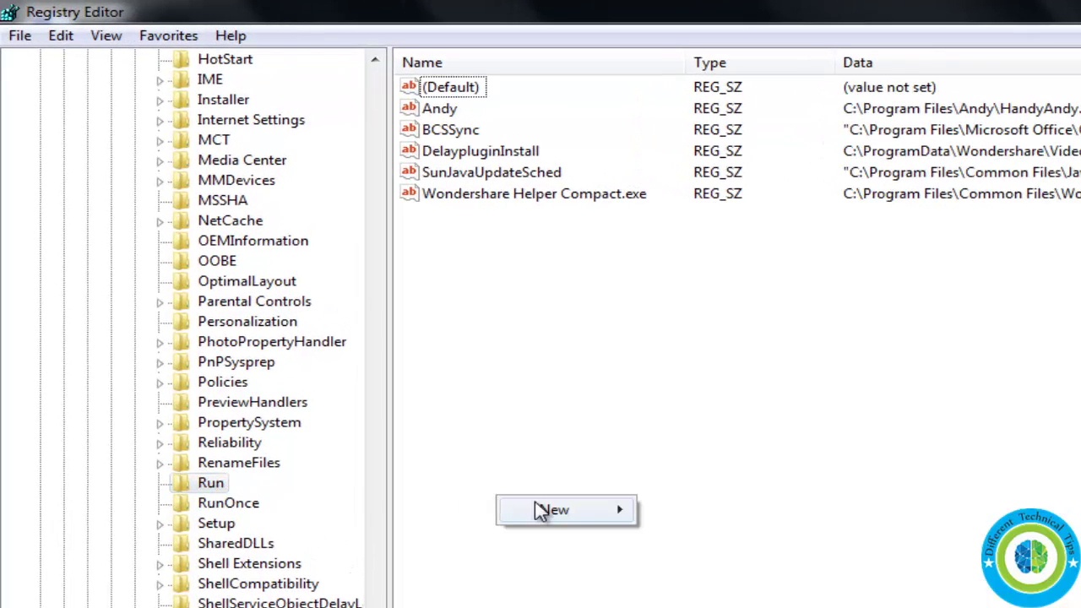
pyautogui.moveTo(550, 512)
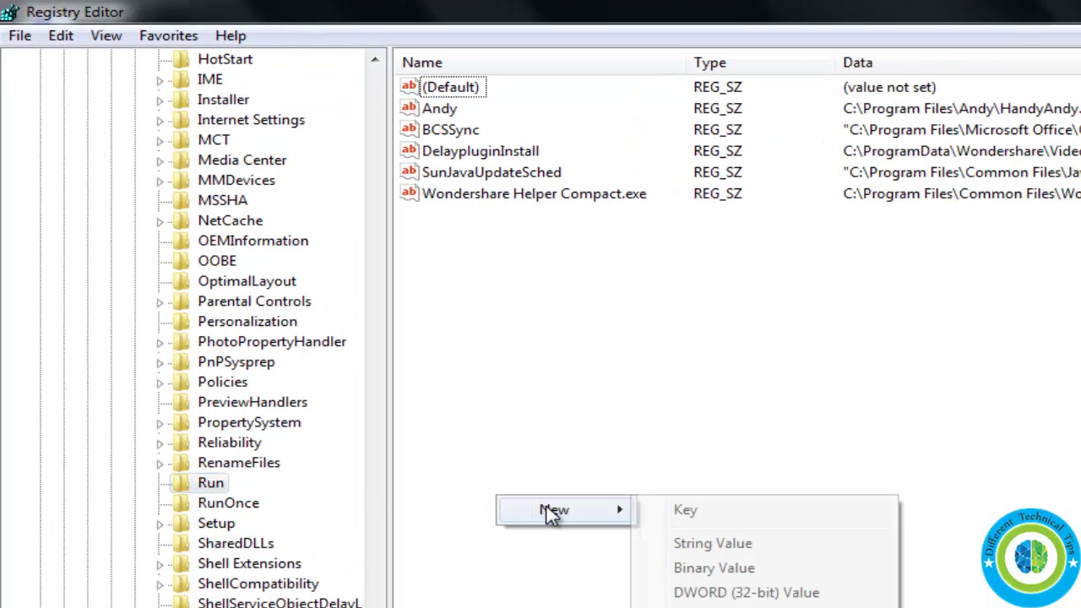
pyautogui.click(702, 545)
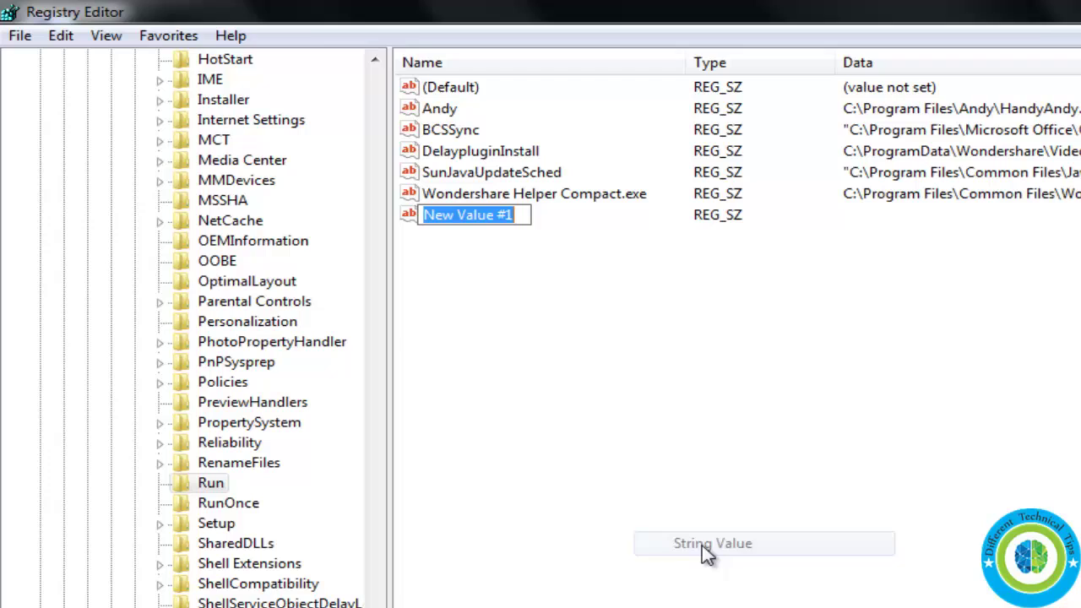
pyautogui.press('Return')
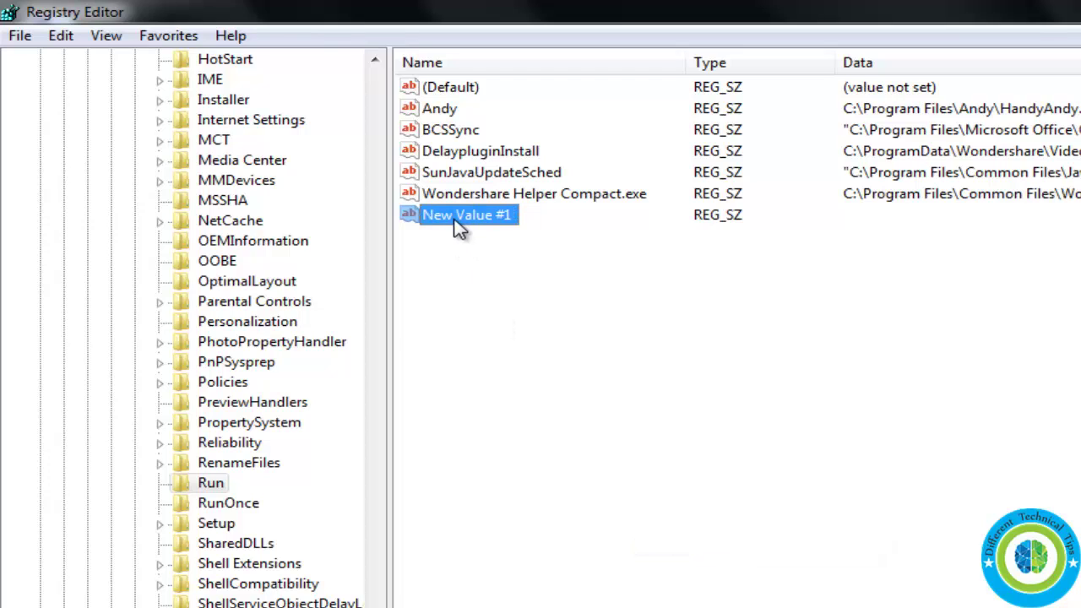
# Set New Value #1's data to "ctfmon"="CTFMON.EXE"
pyautogui.rightClick(457, 222)
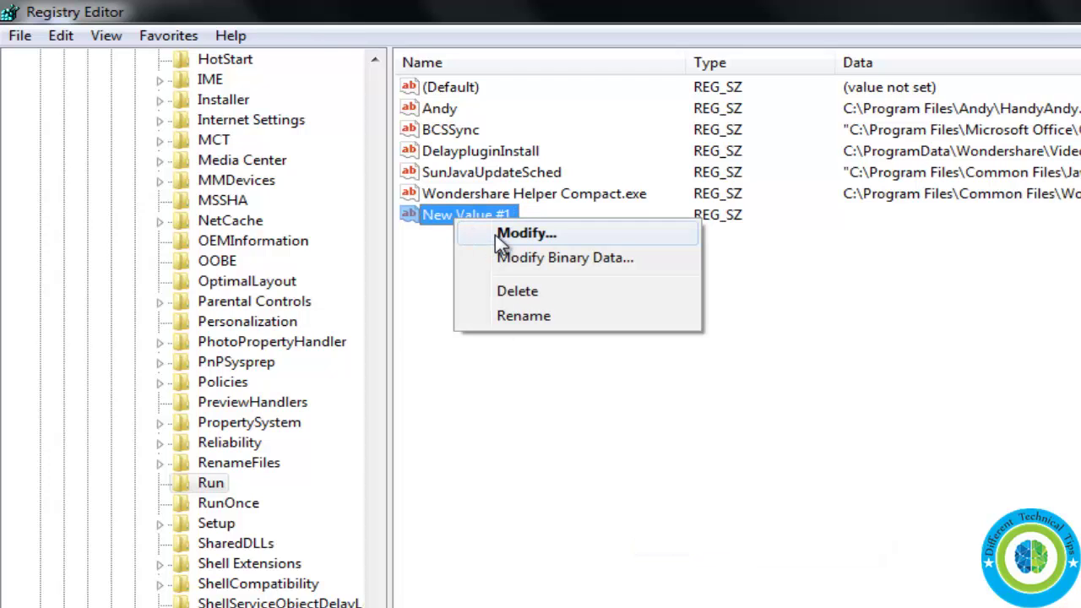
pyautogui.click(500, 236)
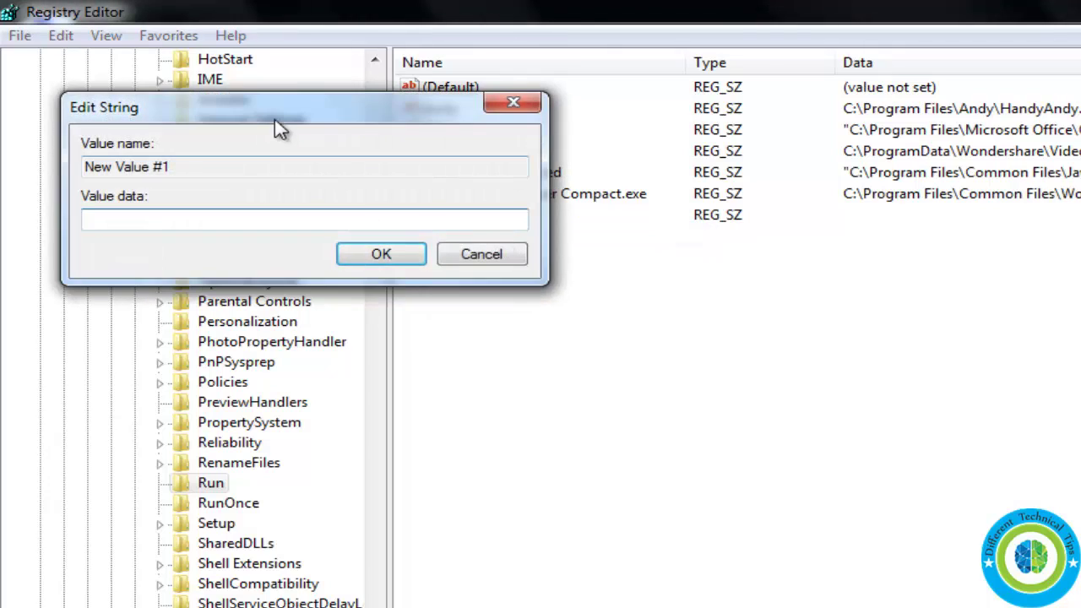
pyautogui.moveTo(277, 126); pyautogui.dragTo(709, 362)
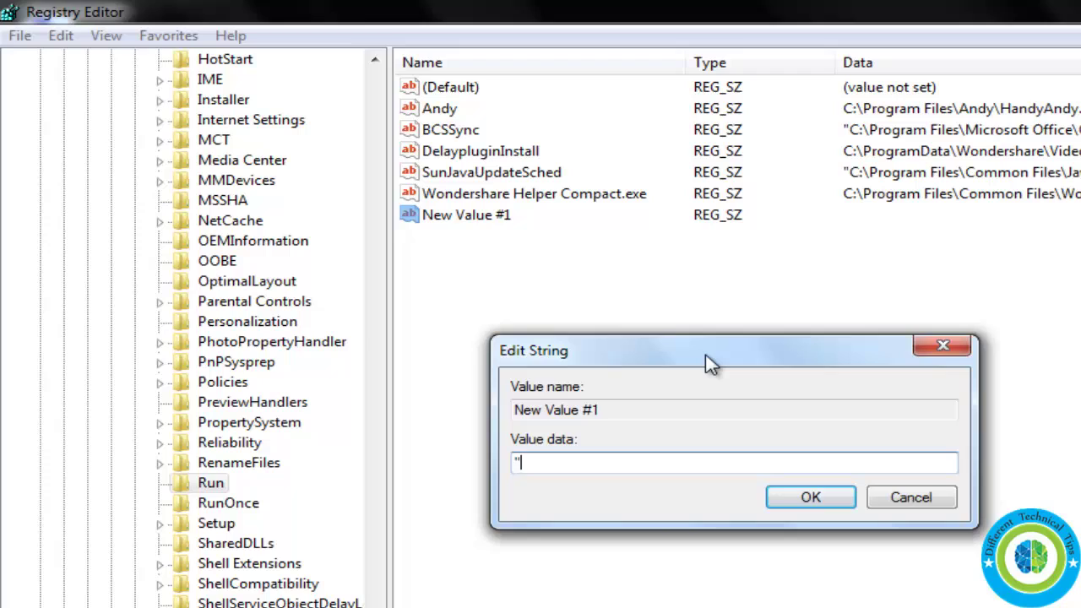
pyautogui.write('"ctfmon"="CT')
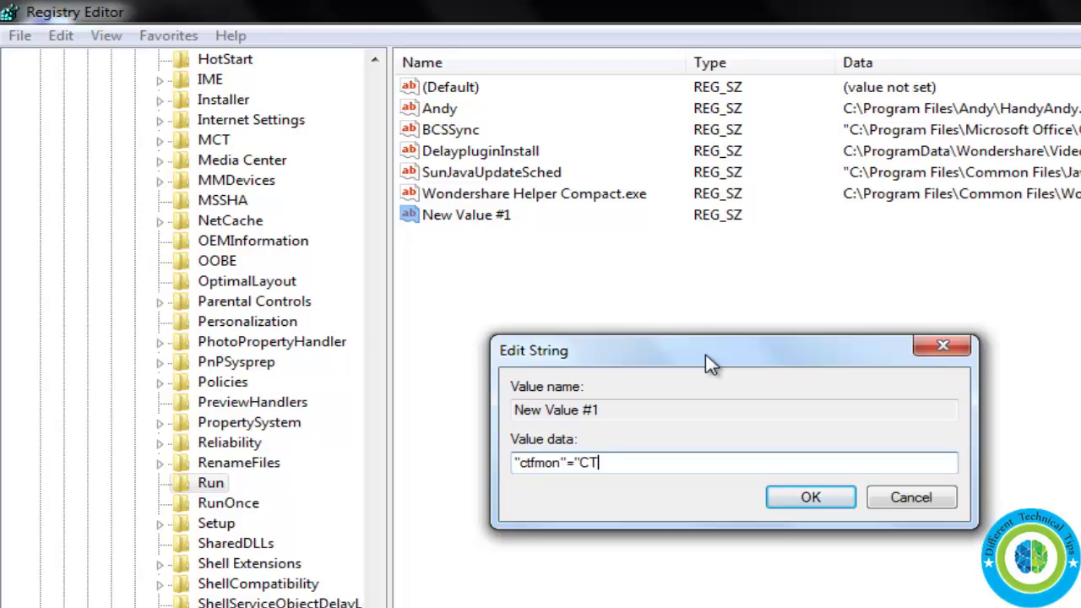
pyautogui.write('FMON.EXE')
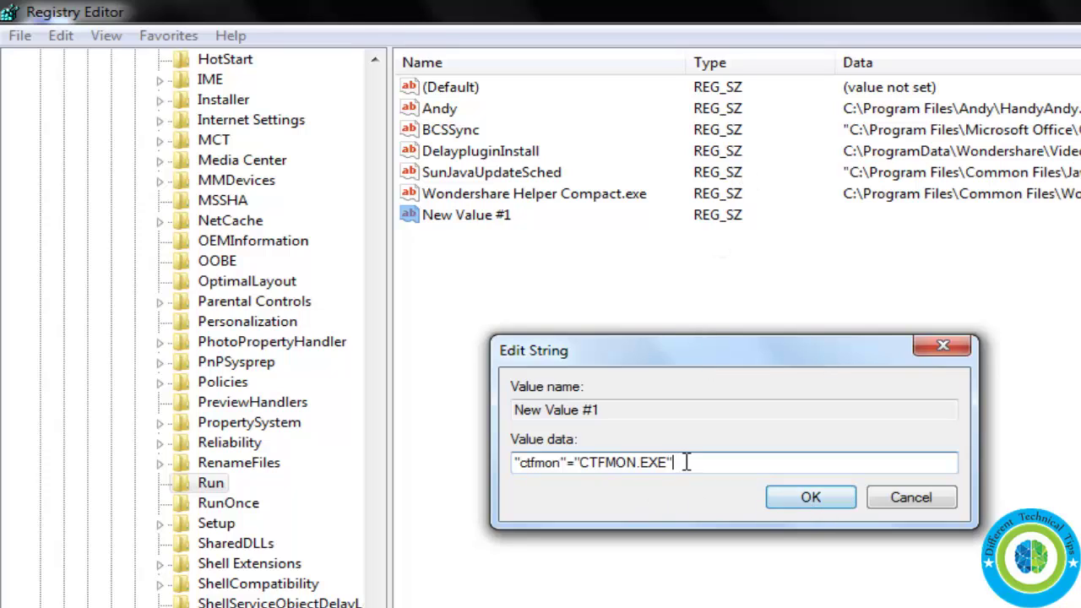
pyautogui.moveTo(682, 464); pyautogui.dragTo(452, 464)
pyautogui.click(833, 502)
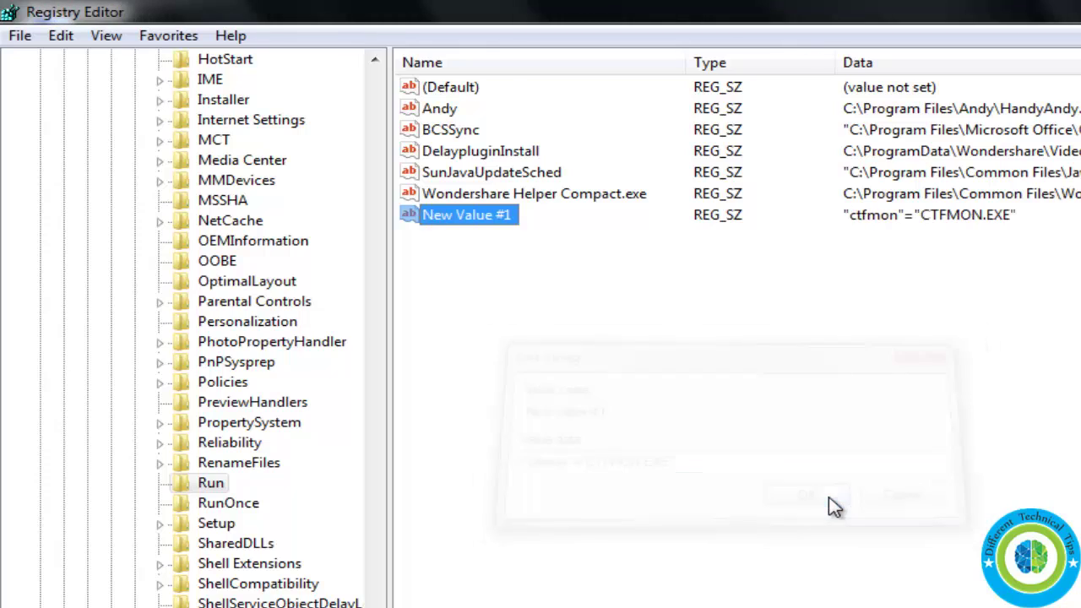
# Close Registry Editor, then dismiss the Start menu's shutdown options without restarting
pyautogui.click(944, 359)
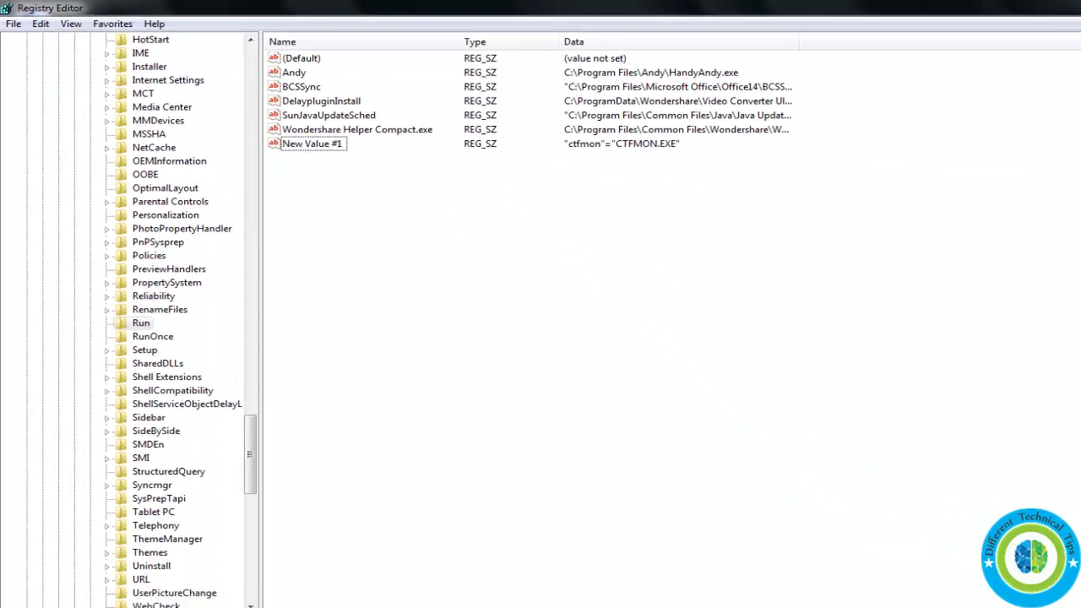
pyautogui.click(1063, 7)
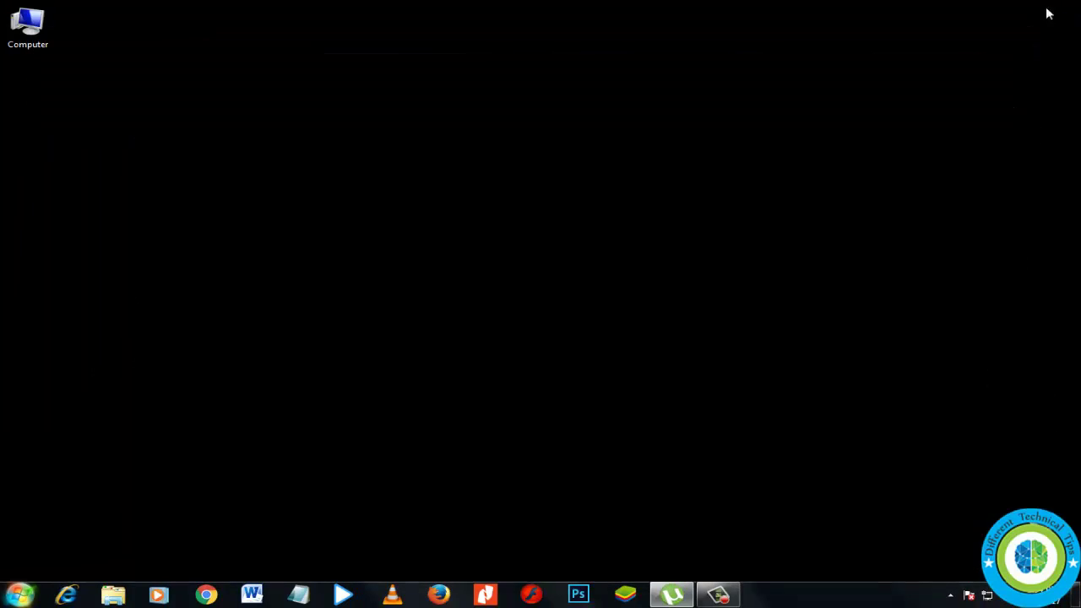
pyautogui.click(20, 596)
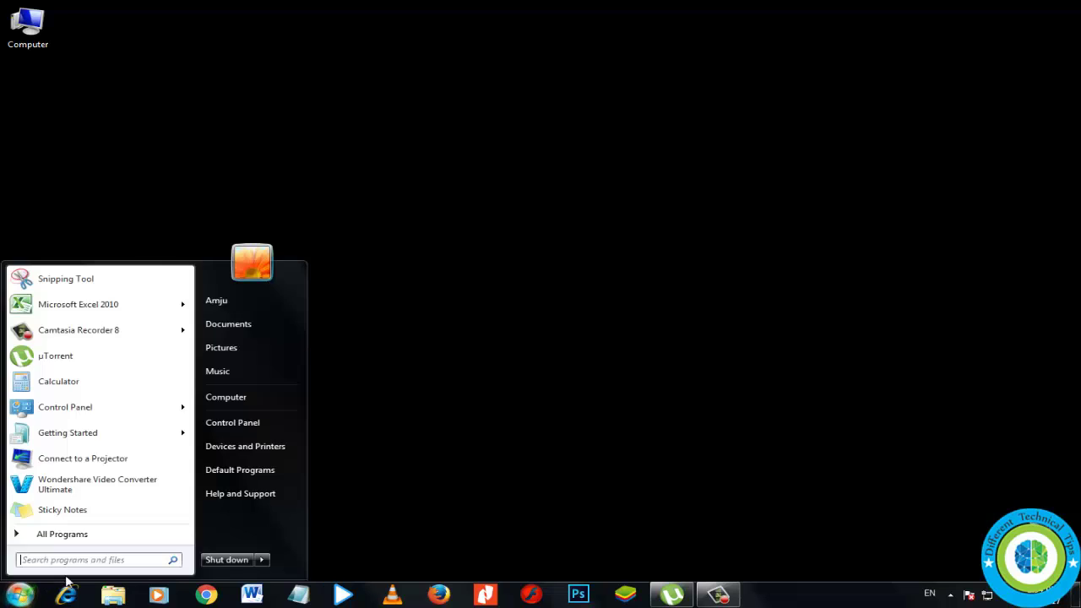
pyautogui.click(262, 560)
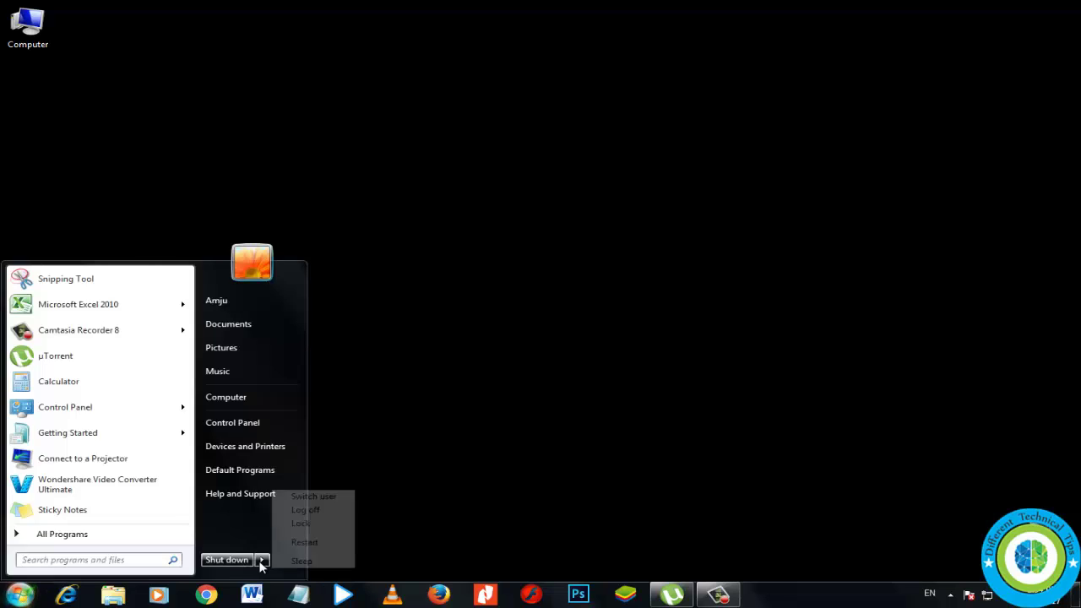
pyautogui.click(305, 542)
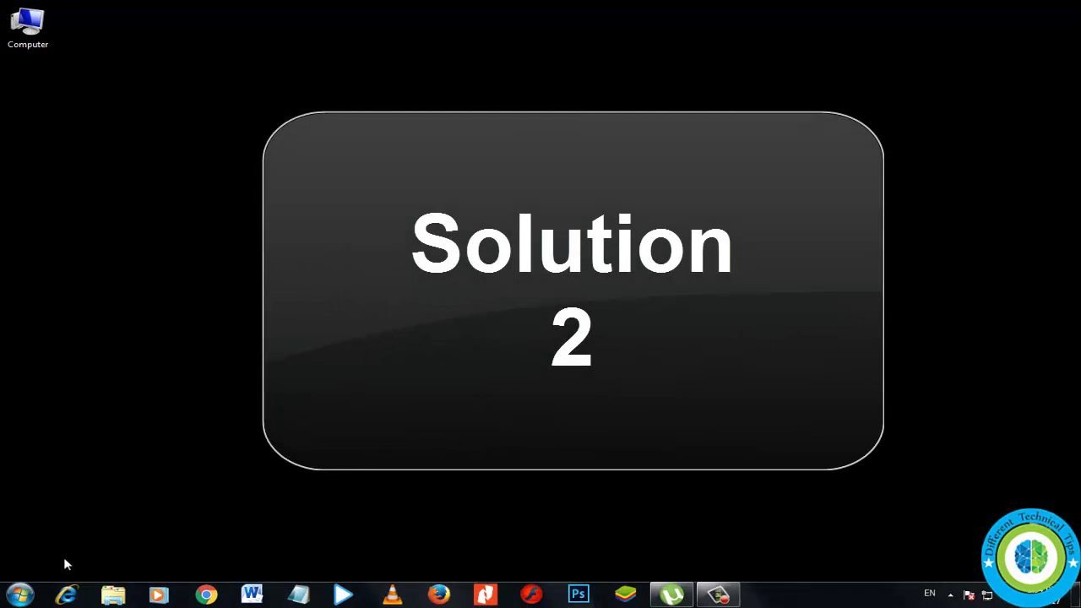
# Search the Start menu for 'control panel' and open Control Panel
pyautogui.click(25, 595)
pyautogui.write('contro')
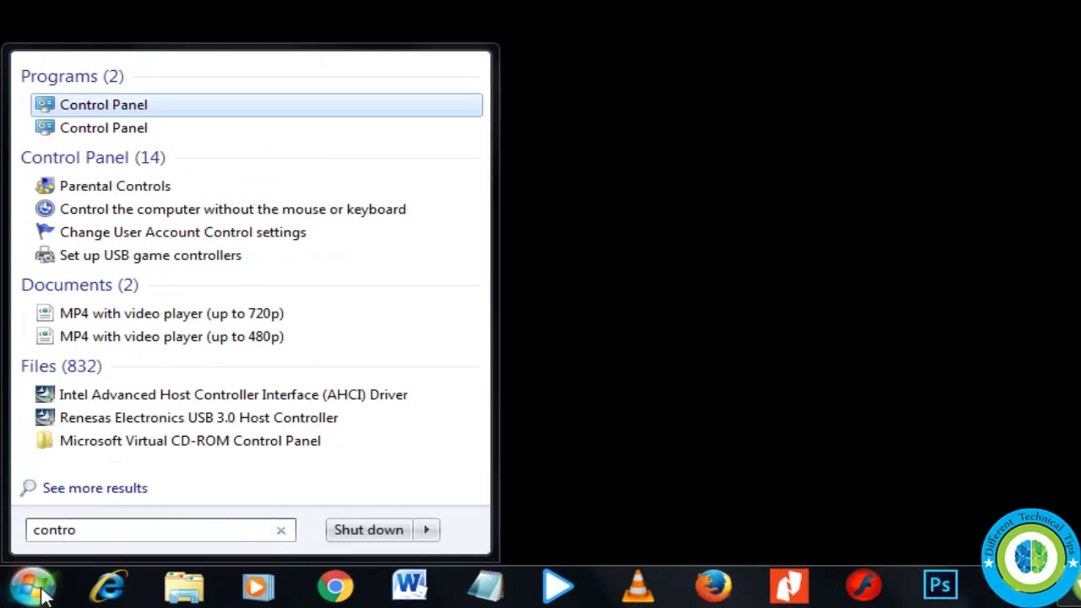
pyautogui.write('l panekl')
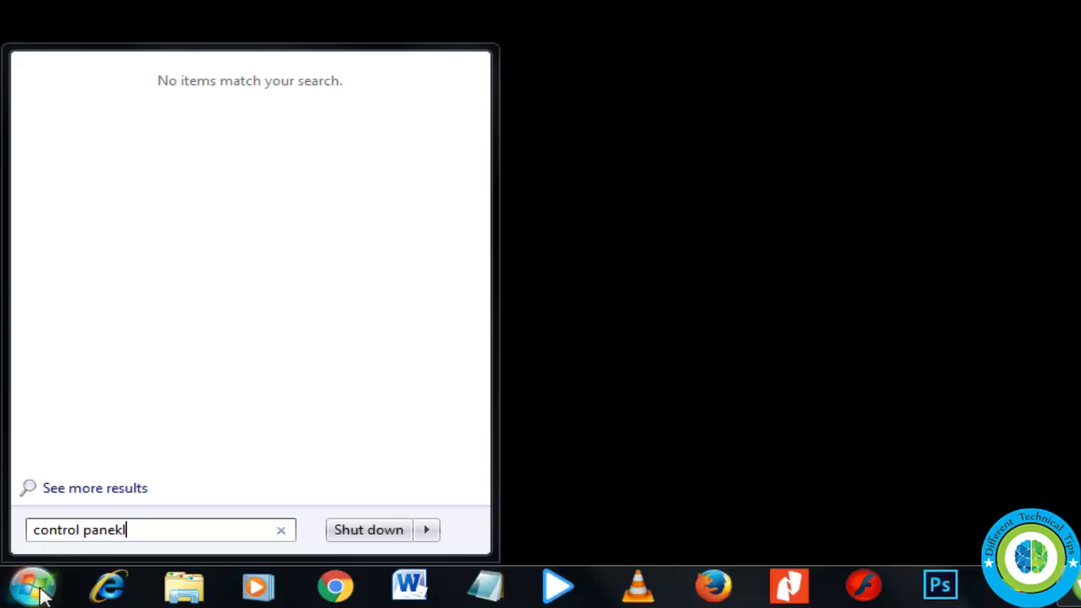
pyautogui.press('BackSpace')
pyautogui.press('BackSpace')
pyautogui.write('l')
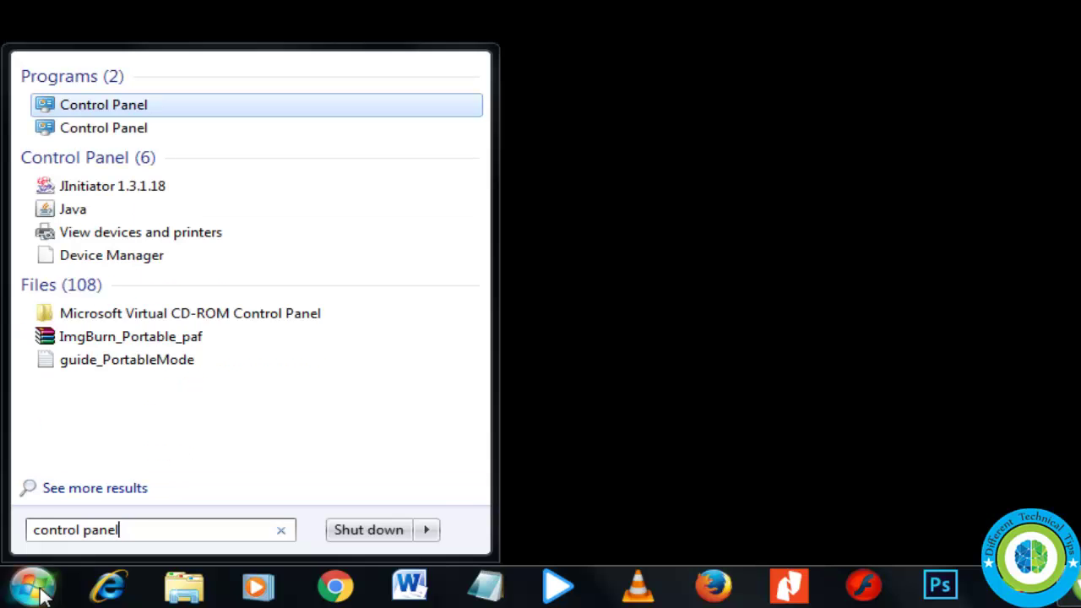
pyautogui.press('Return')
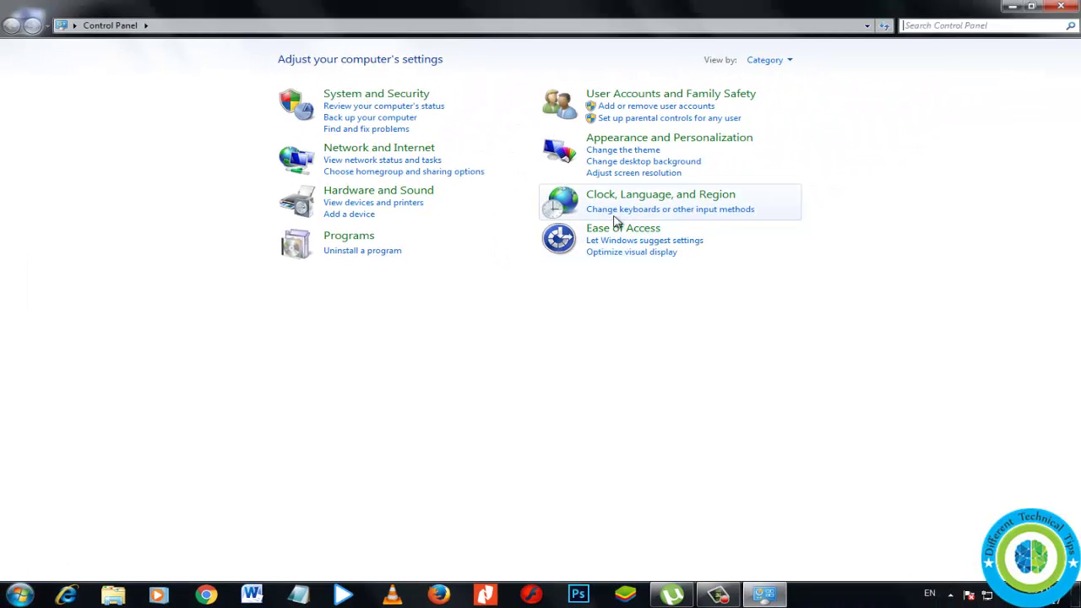
# Go to Clock, Language, and Region and open the keyboards and input methods settings
pyautogui.click(461, 309)
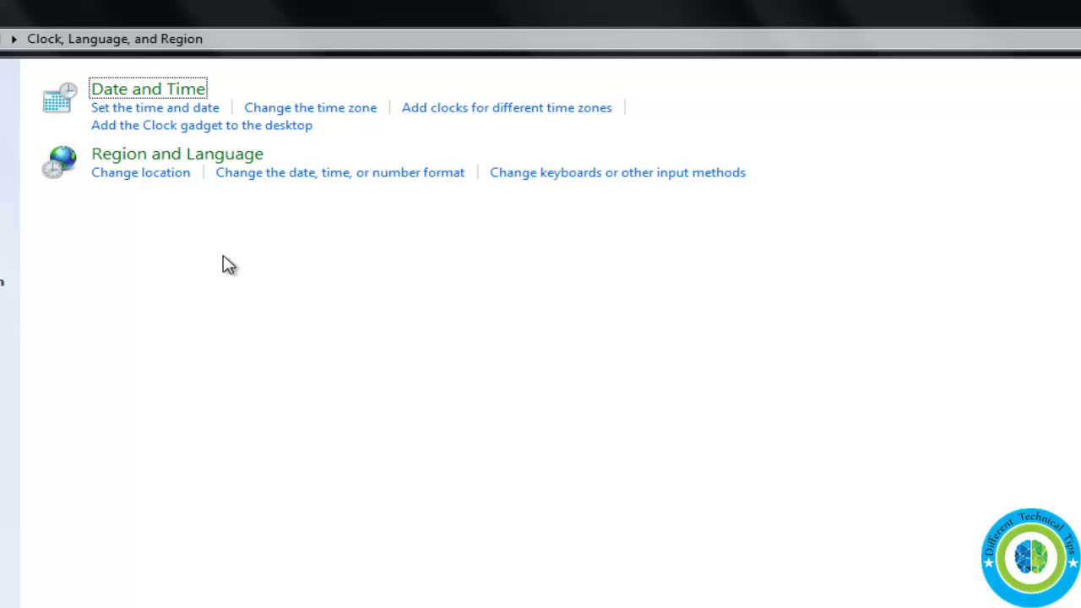
pyautogui.click(603, 174)
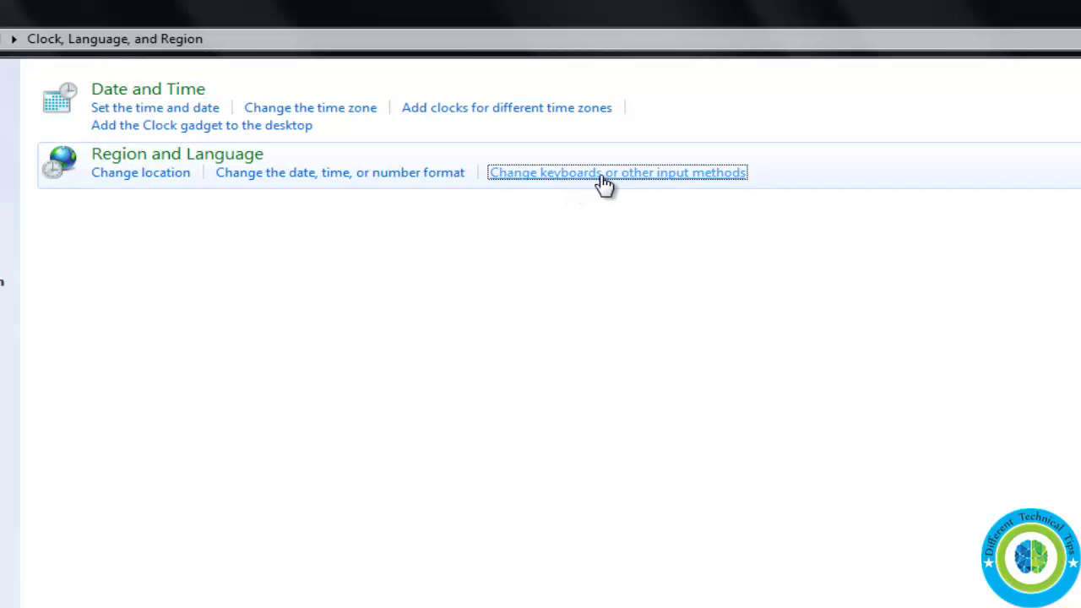
pyautogui.moveTo(414, 176); pyautogui.dragTo(500, 175)
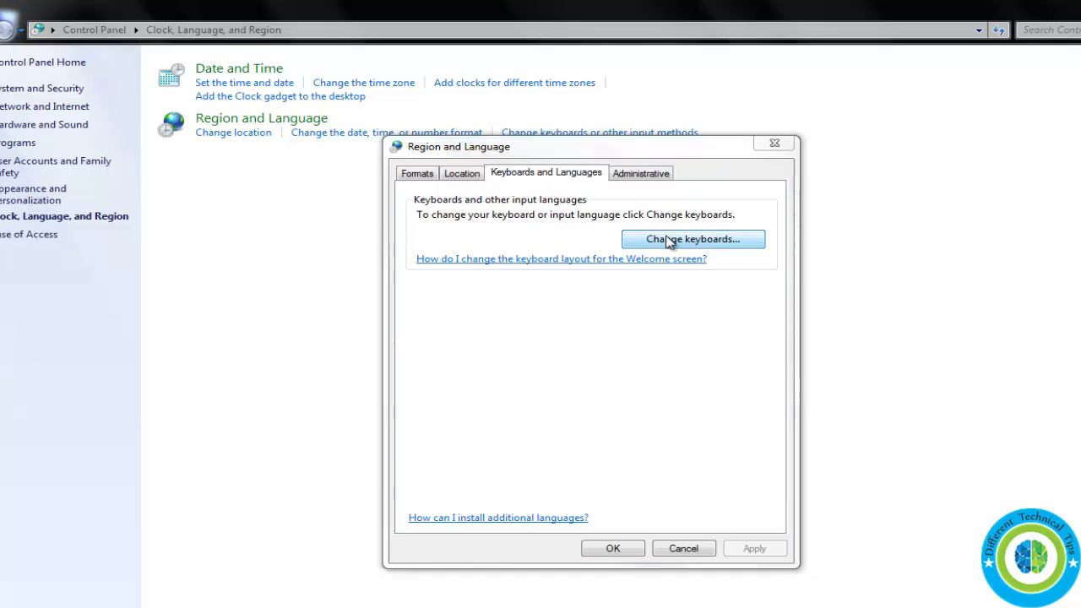
# Set the Language Bar to Docked in the taskbar, apply, and close both language dialogs
pyautogui.click(670, 241)
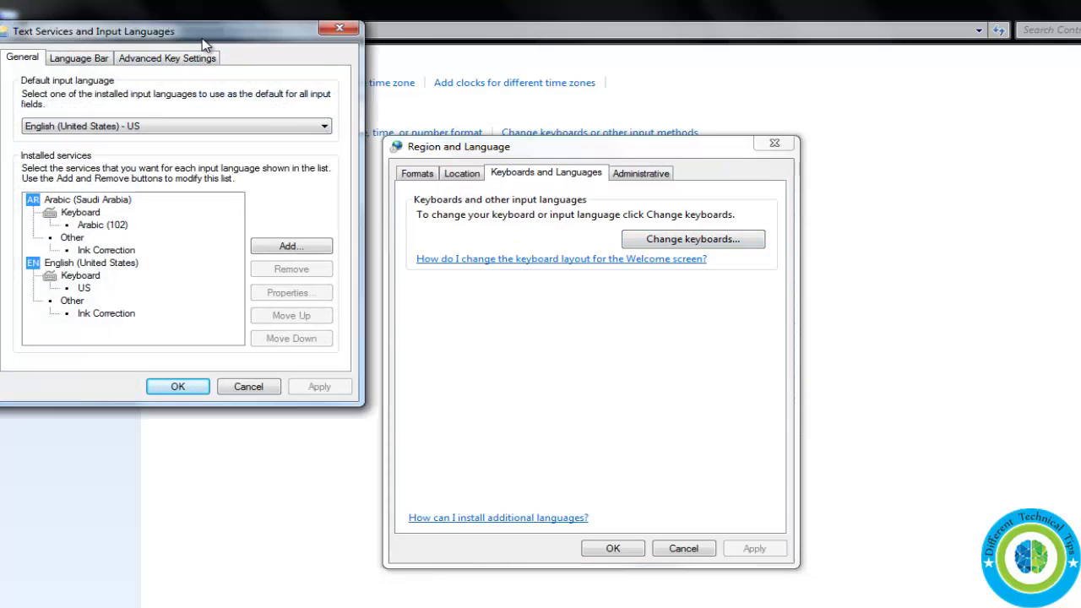
pyautogui.moveTo(202, 43); pyautogui.dragTo(509, 137)
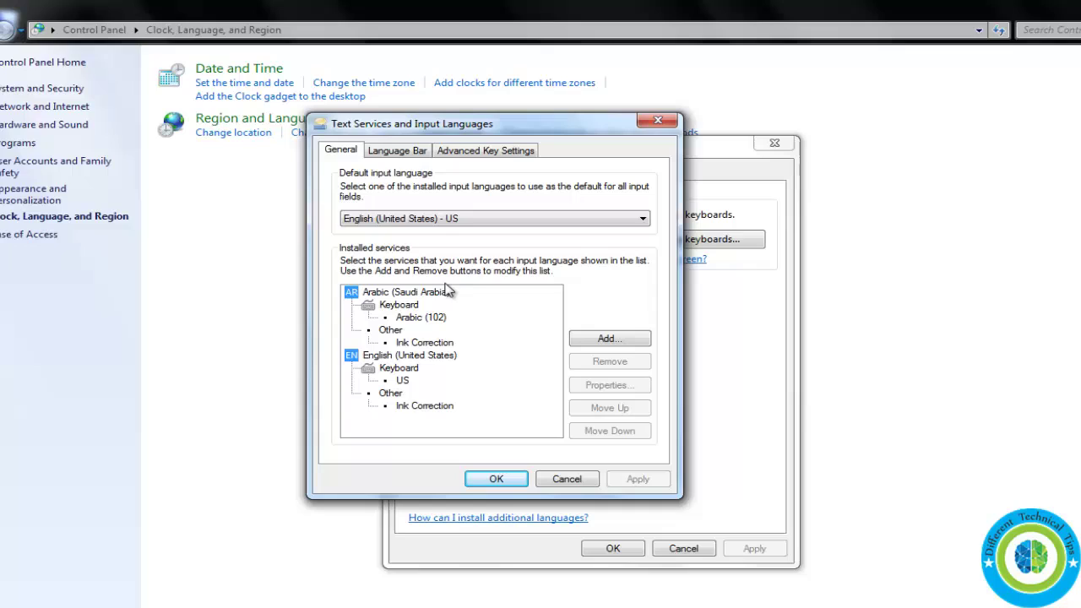
pyautogui.click(404, 159)
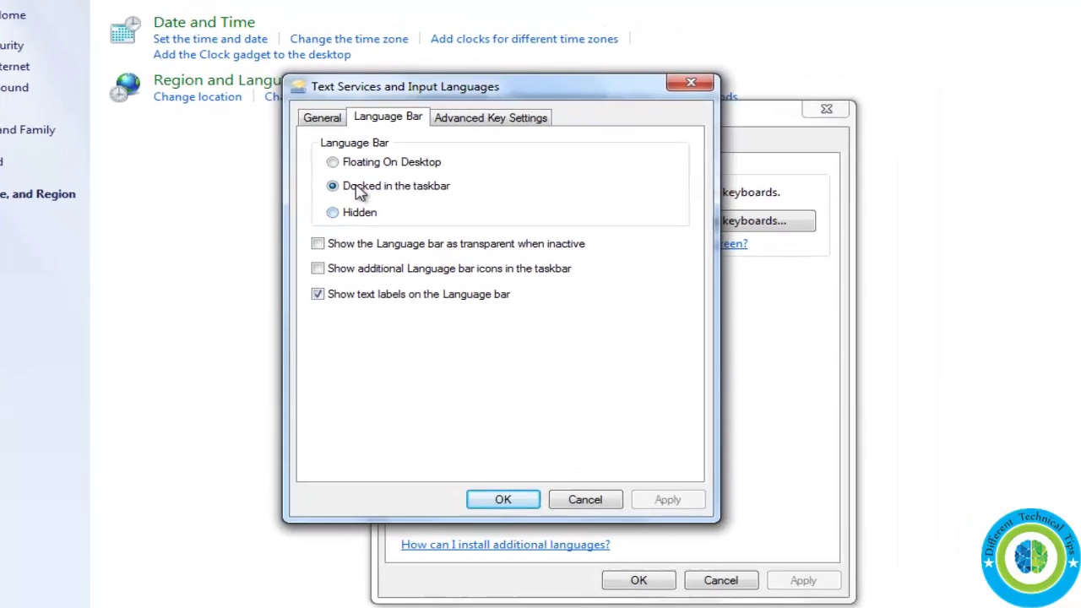
pyautogui.click(371, 213)
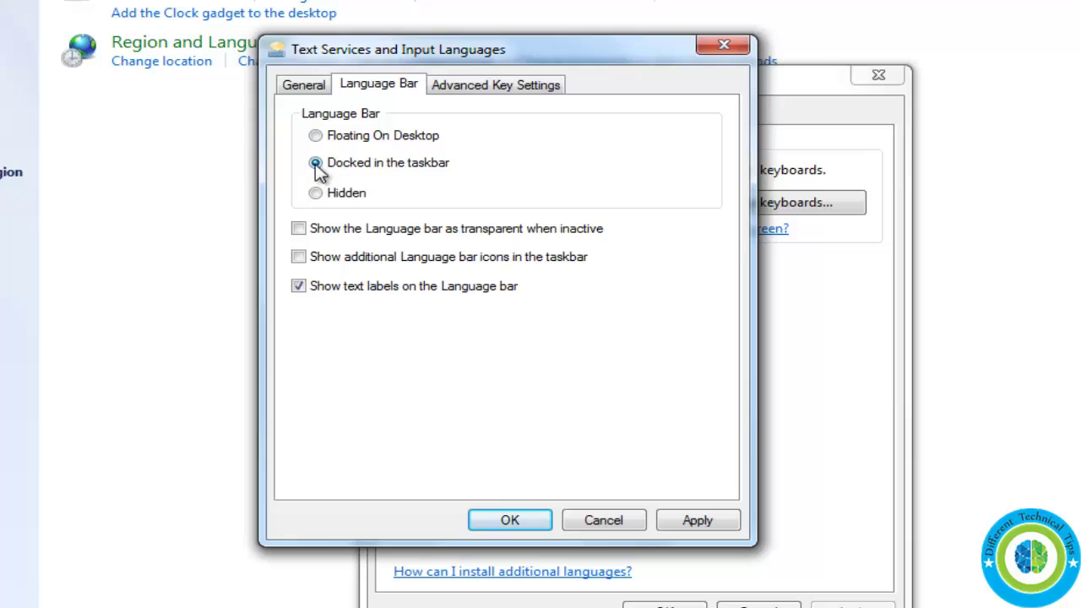
pyautogui.click(698, 522)
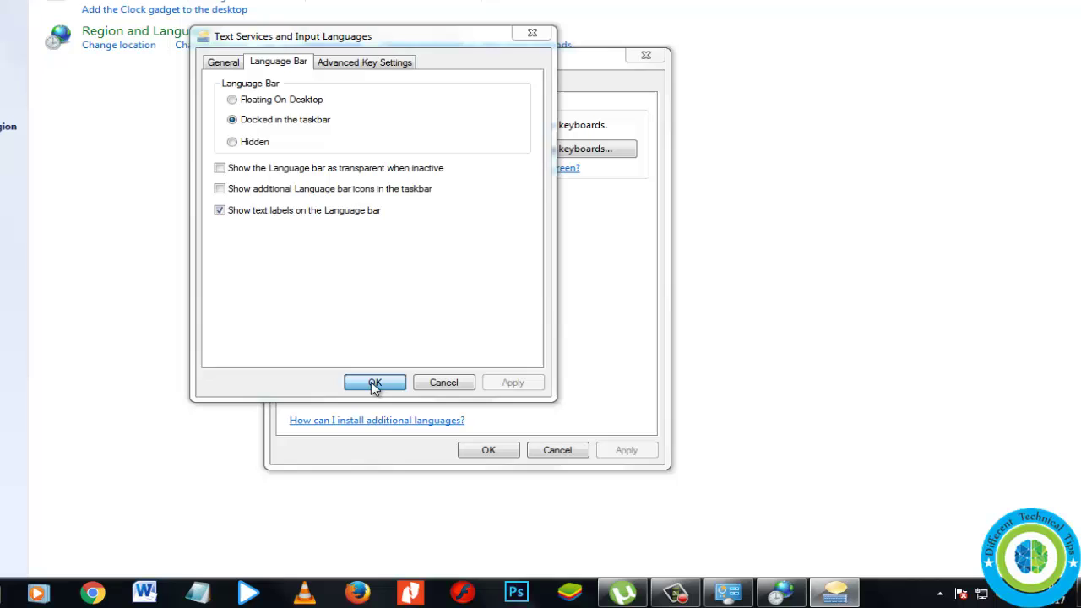
pyautogui.click(509, 521)
pyautogui.click(514, 451)
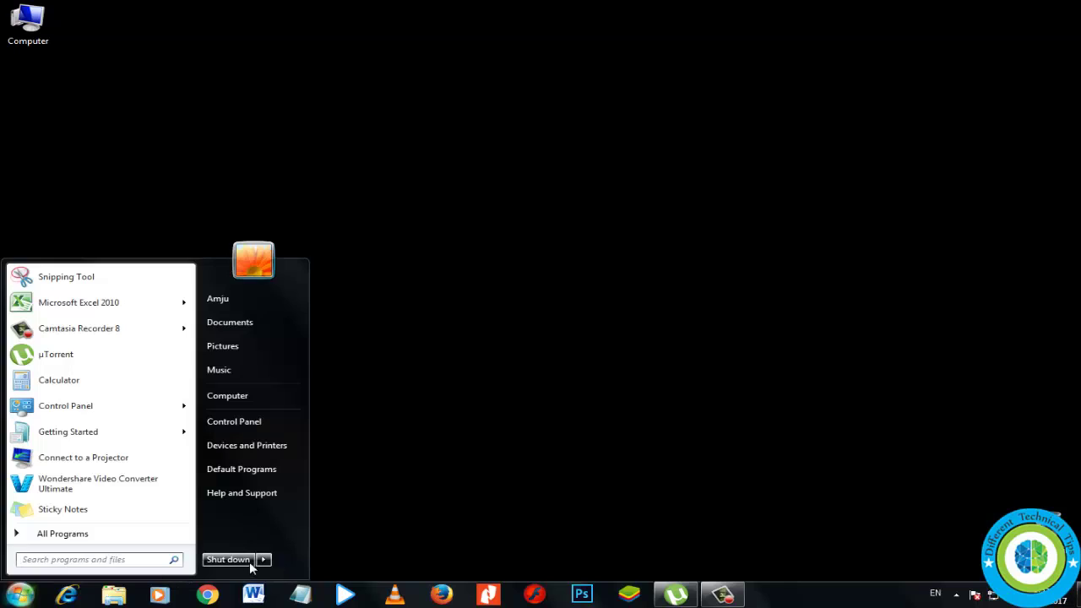
# Dismiss the Start menu's Restart option to return to the desktop
pyautogui.moveTo(265, 561)
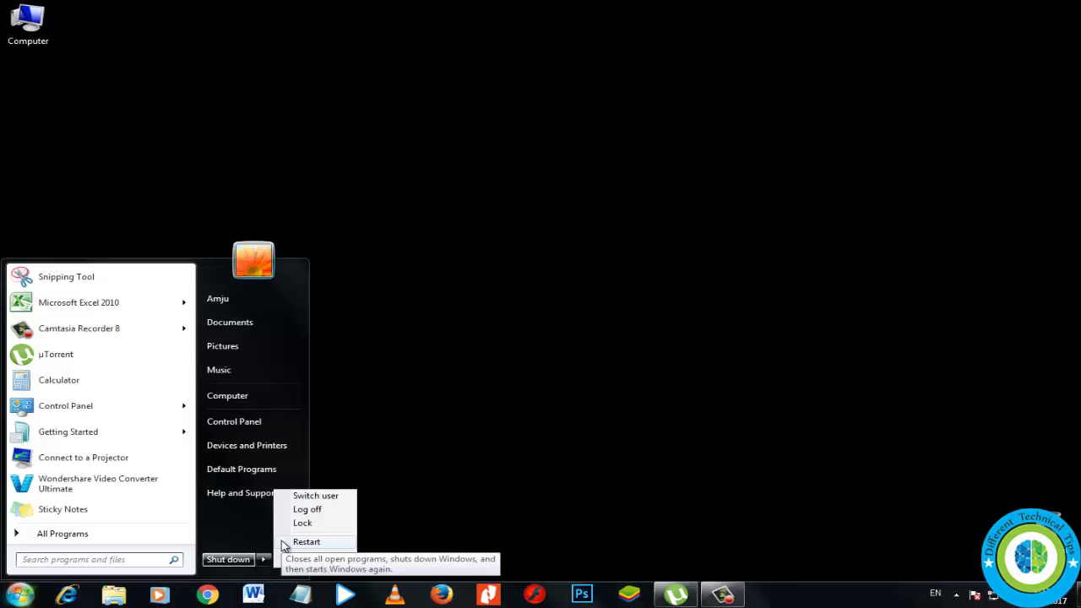
pyautogui.click(284, 543)
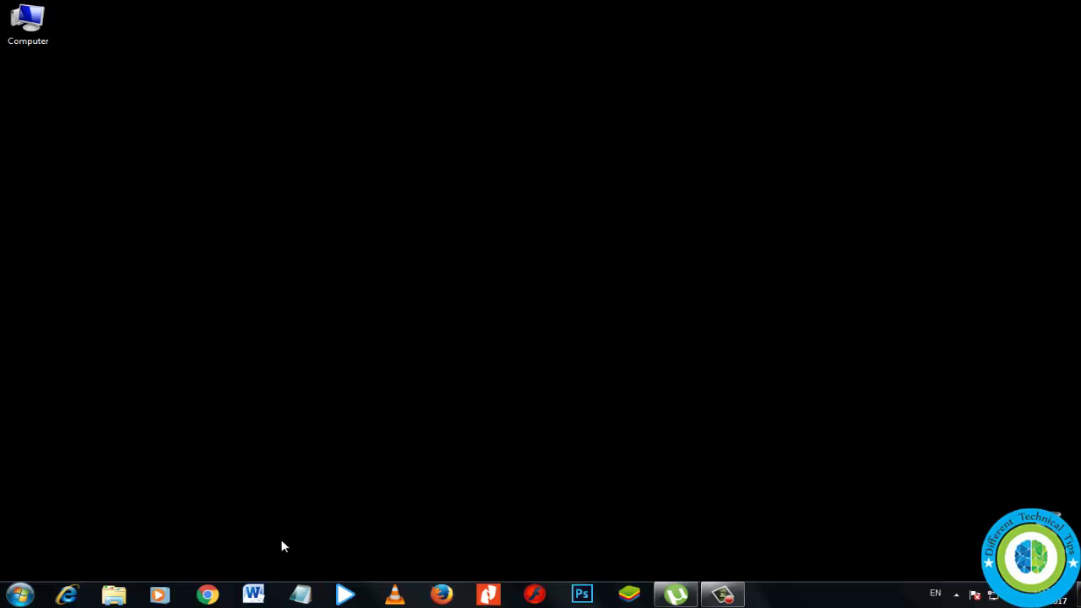